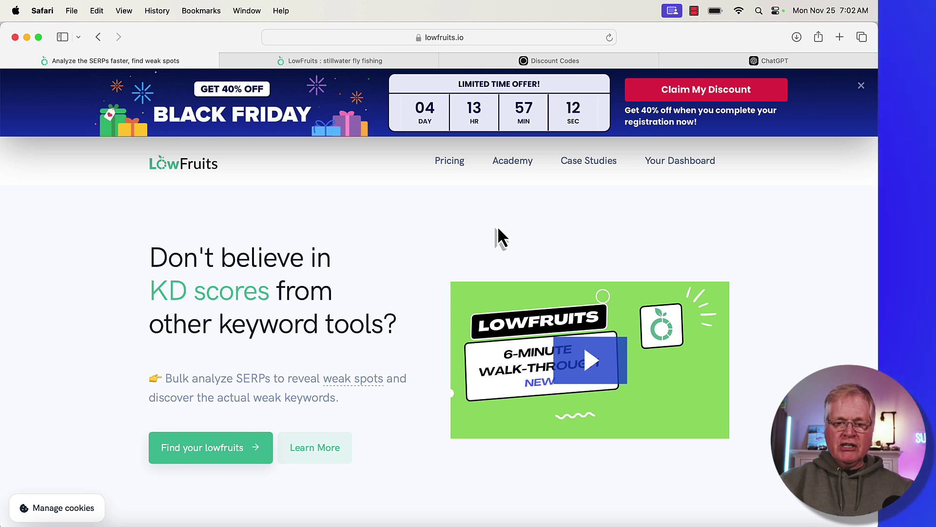
Go to Pricing and bring the Standard ($149.4/year) and Premium ($449.4/year) plans into view.
click(450, 161)
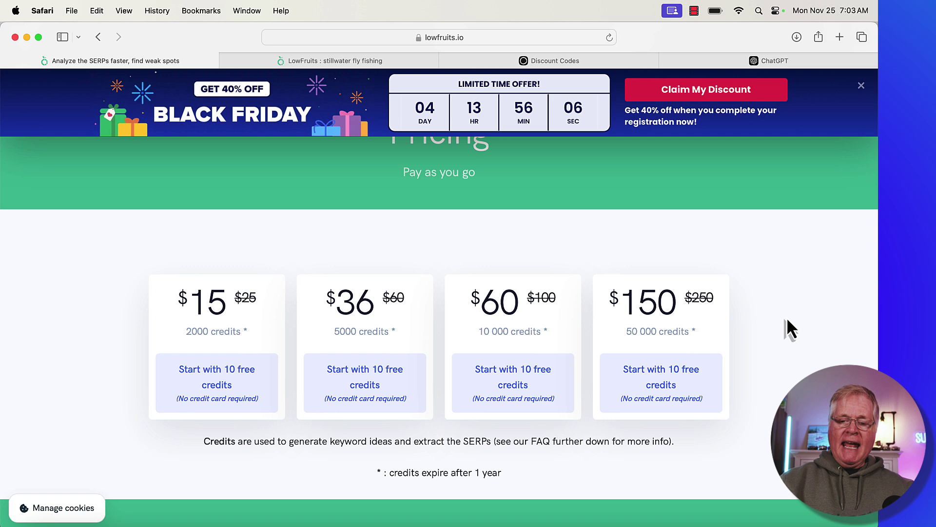
scroll(787, 320, down, 10)
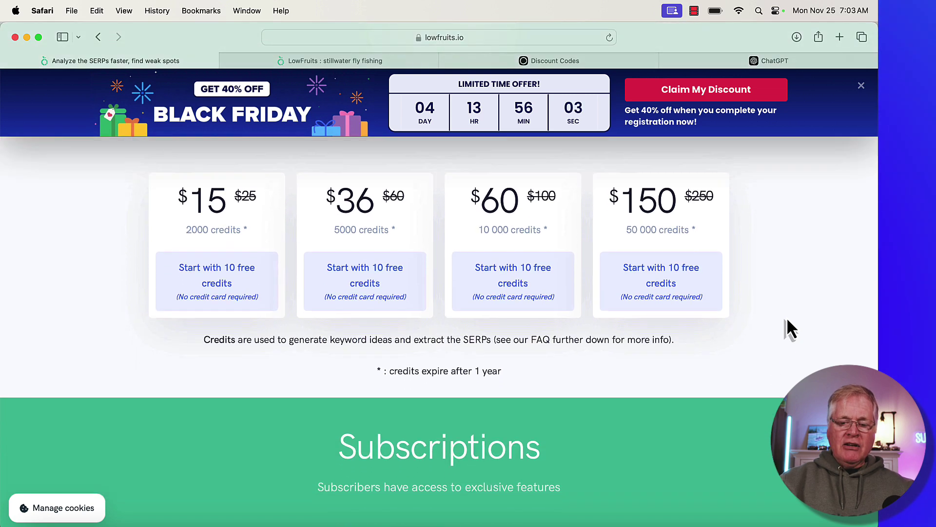
Scroll through both plans' features: keyword finder, Domain Explorer, sitemap extraction, rank tracker, 10% PAYG discount.
scroll(786, 318, down, 5)
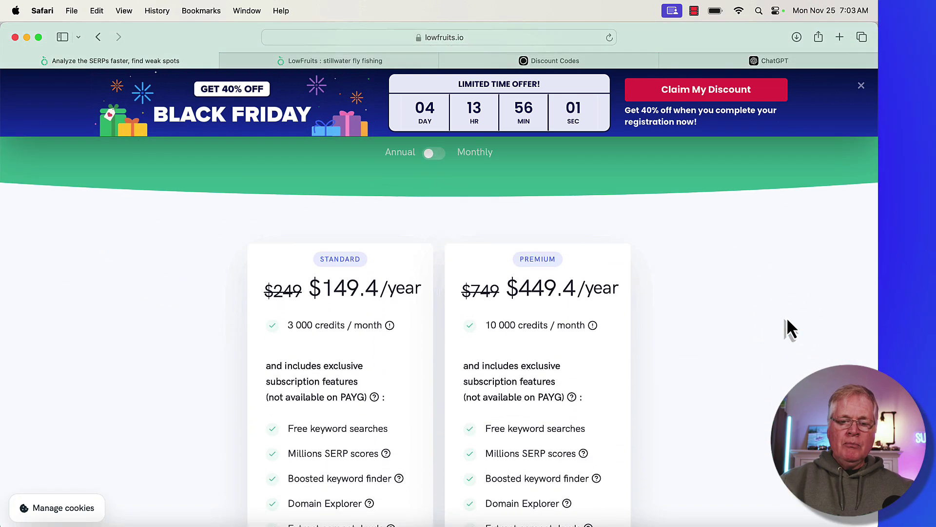
scroll(782, 294, down, 3)
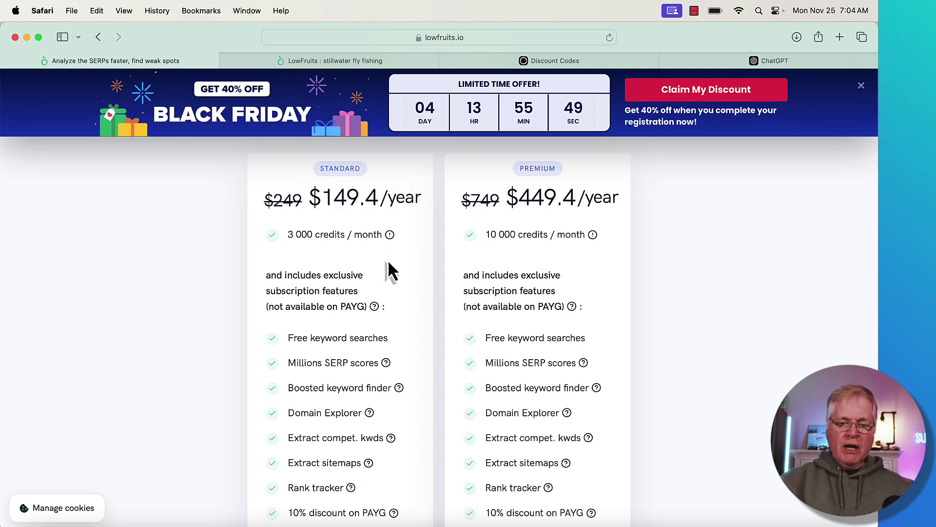
scroll(410, 269, down, 5)
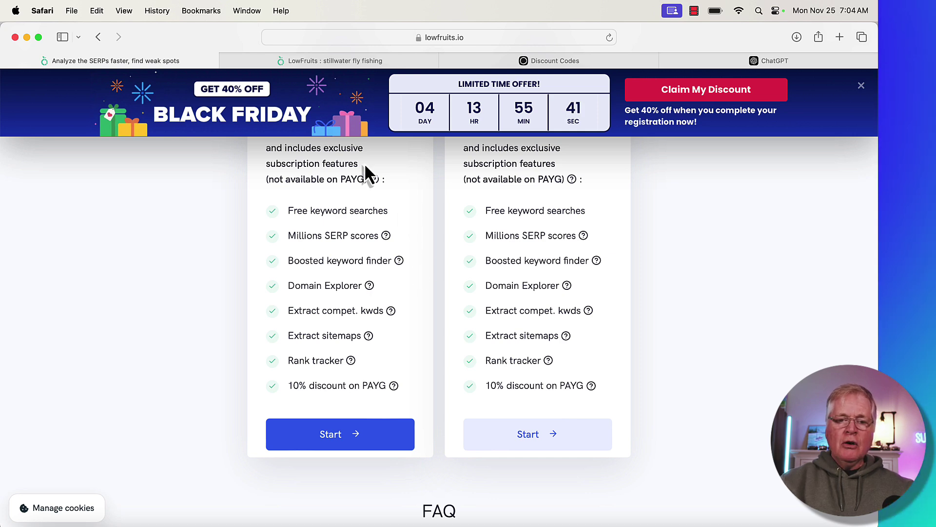
mouse_move(396, 63)
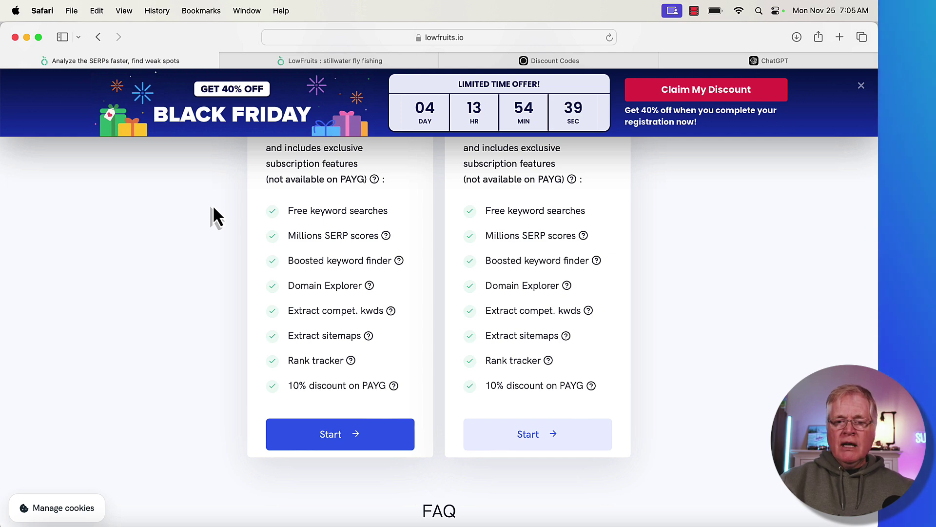
Switch to the 'stillwater fly fishing' report and scroll to its 157-keyword table.
click(326, 62)
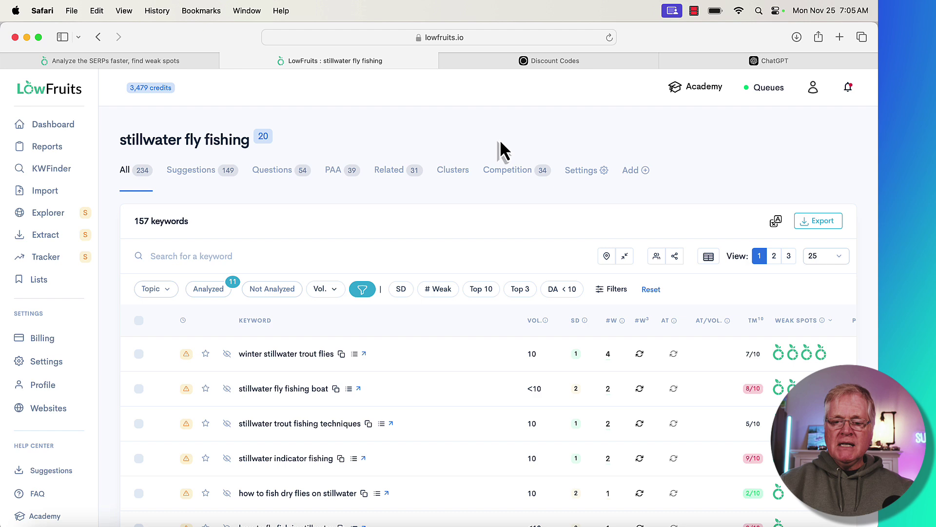
scroll(507, 347, down, 2)
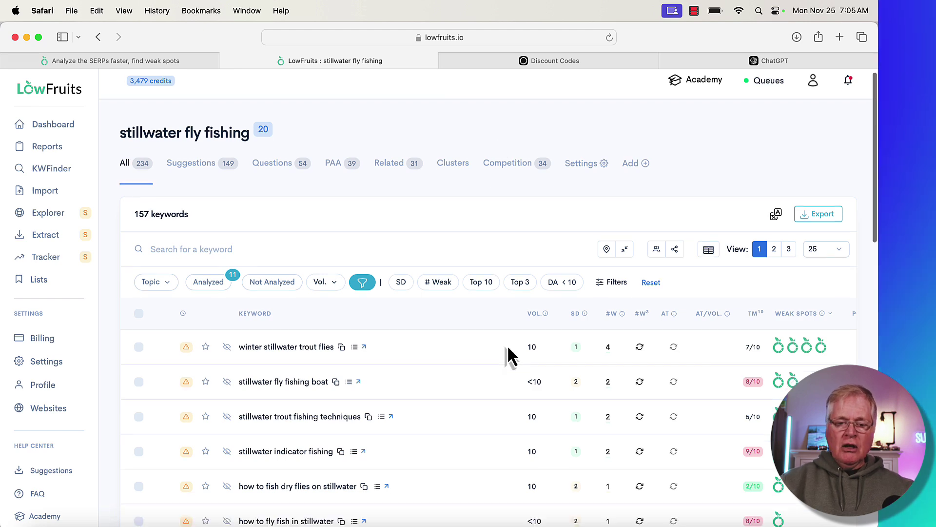
scroll(507, 347, down, 3)
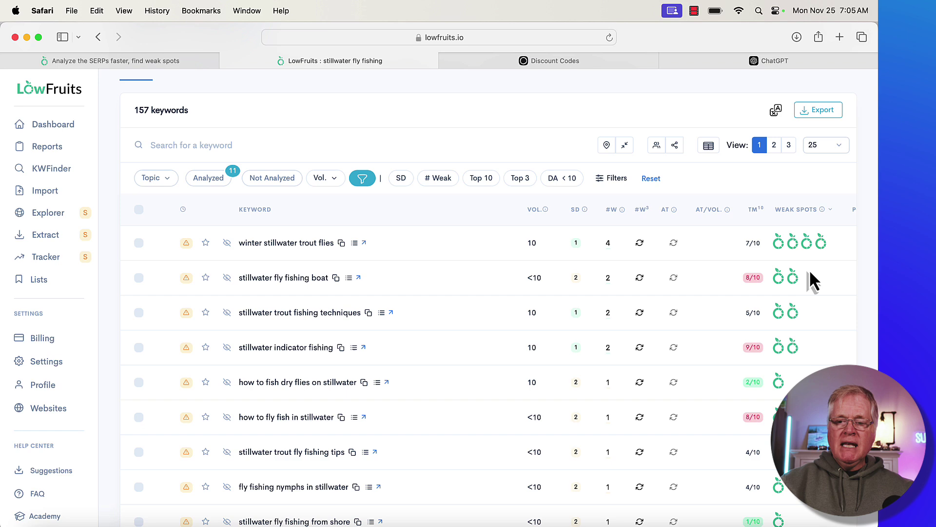
mouse_move(780, 249)
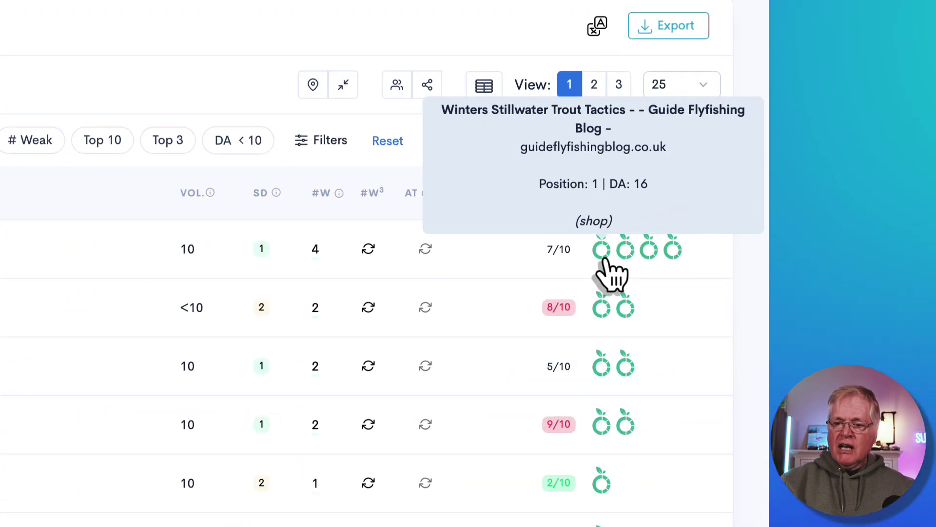
mouse_move(628, 257)
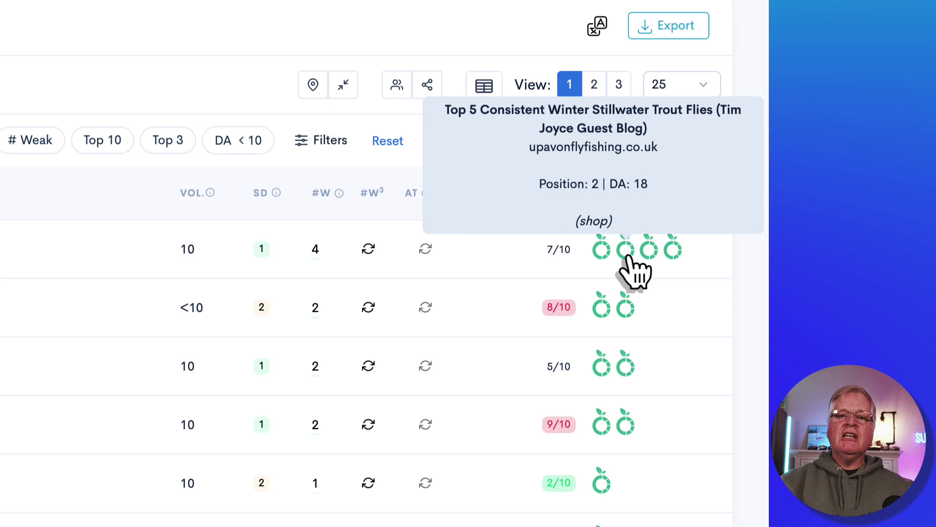
mouse_move(654, 259)
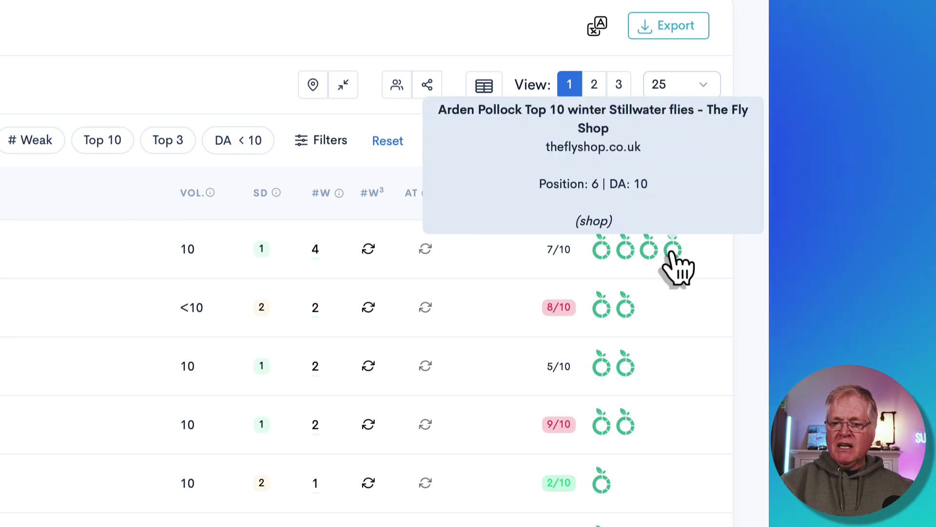
mouse_move(604, 314)
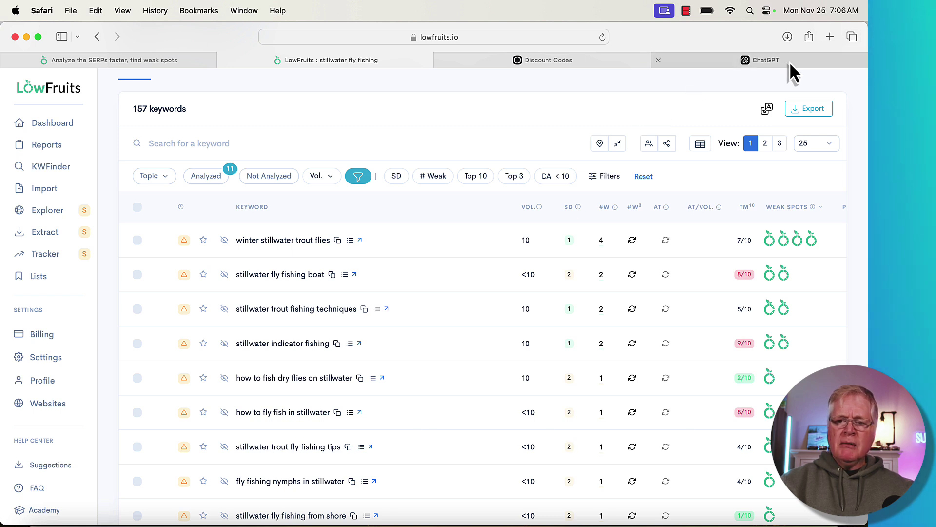
mouse_move(790, 69)
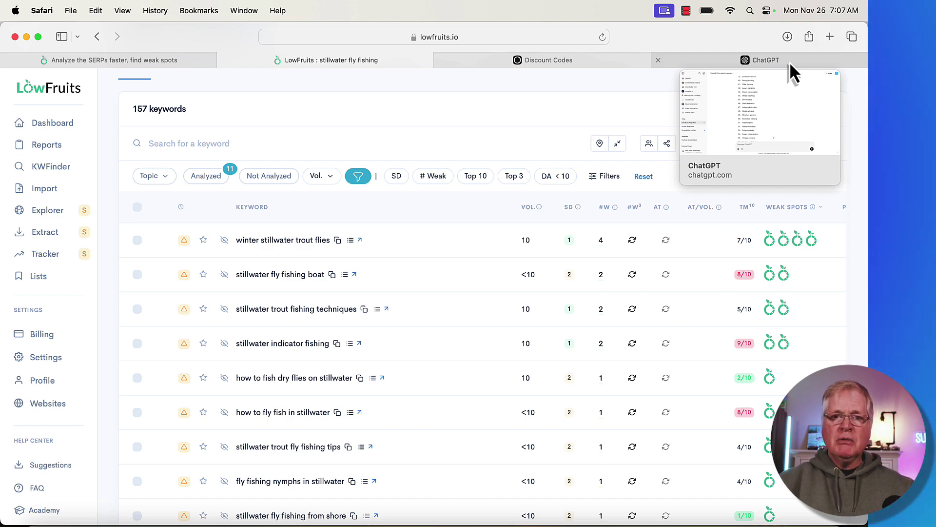
Check the ChatGPT niche ideas list, then return to the LowFruits homepage.
click(790, 63)
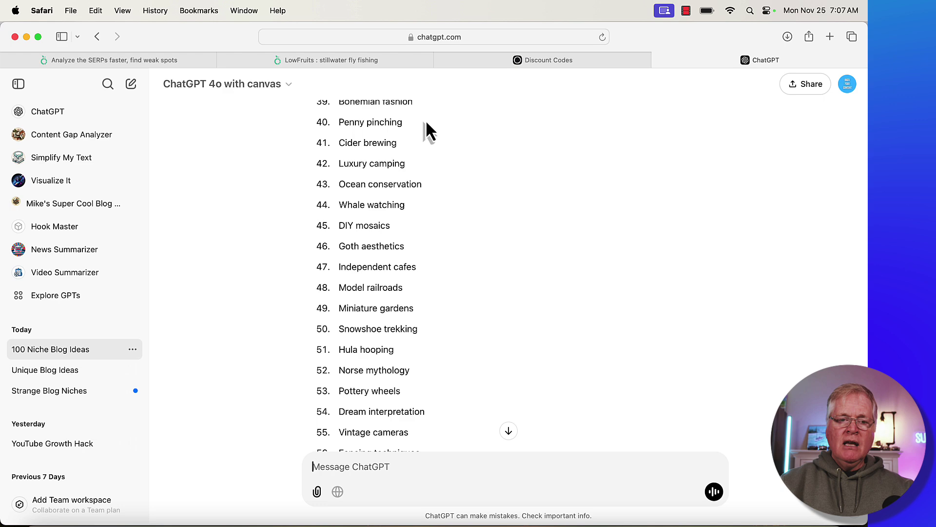
key(ctrl+Tab)
scroll(656, 278, down, 15)
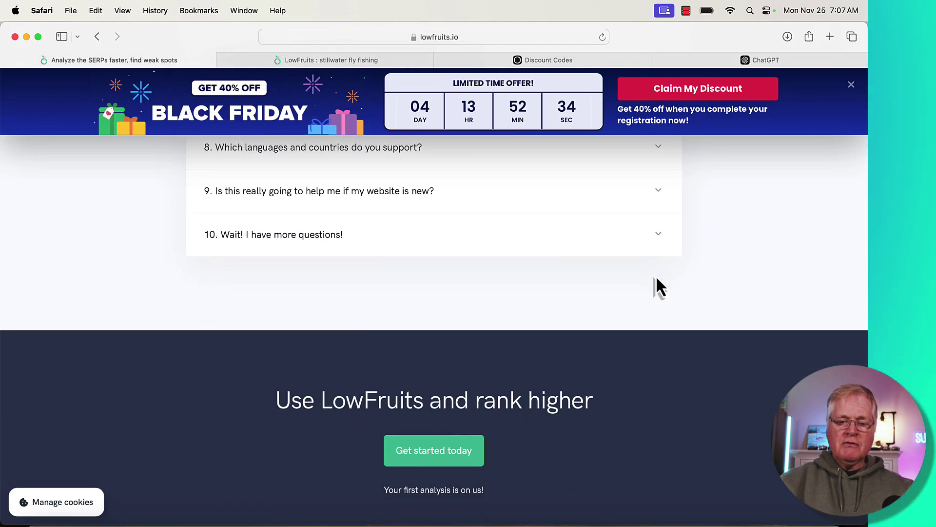
scroll(656, 279, down, 6)
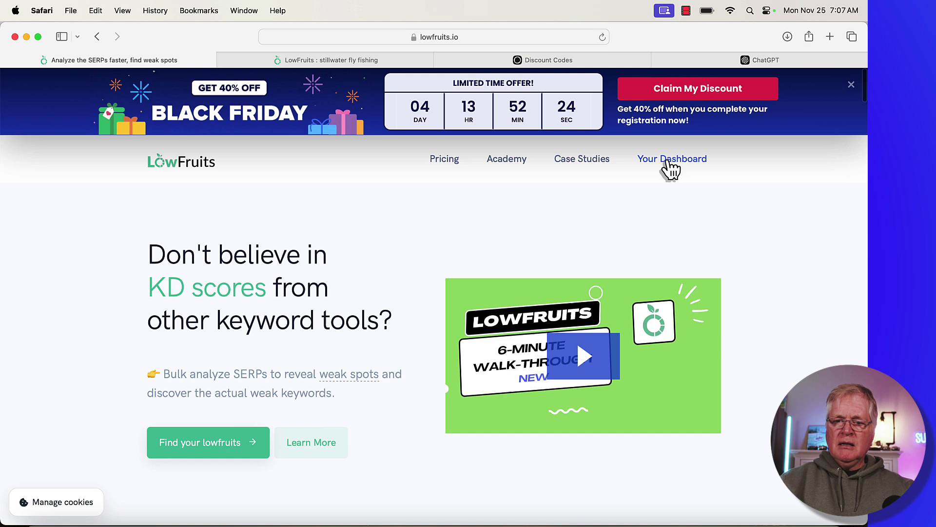
In the Keyword Finder, enter the seed keyword 'luxury camping'.
click(665, 159)
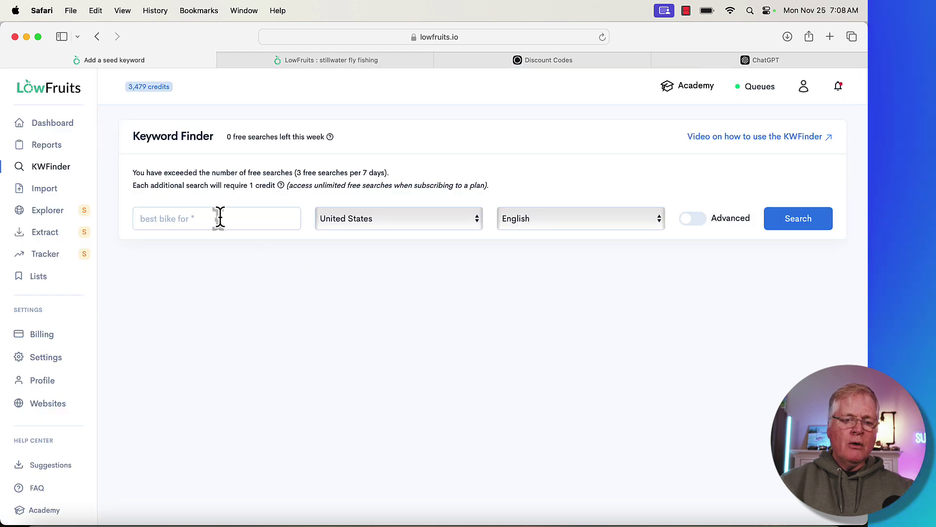
click(194, 217)
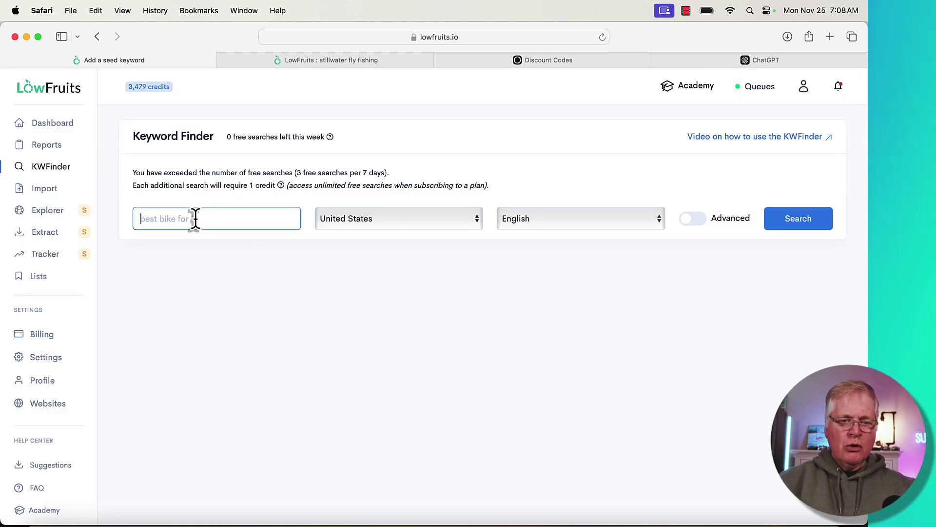
text(l)
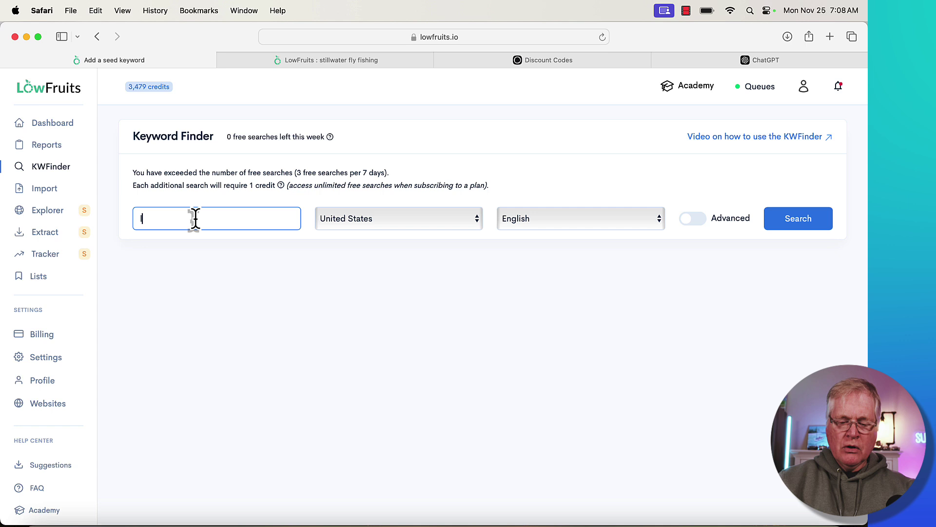
text(uxury c)
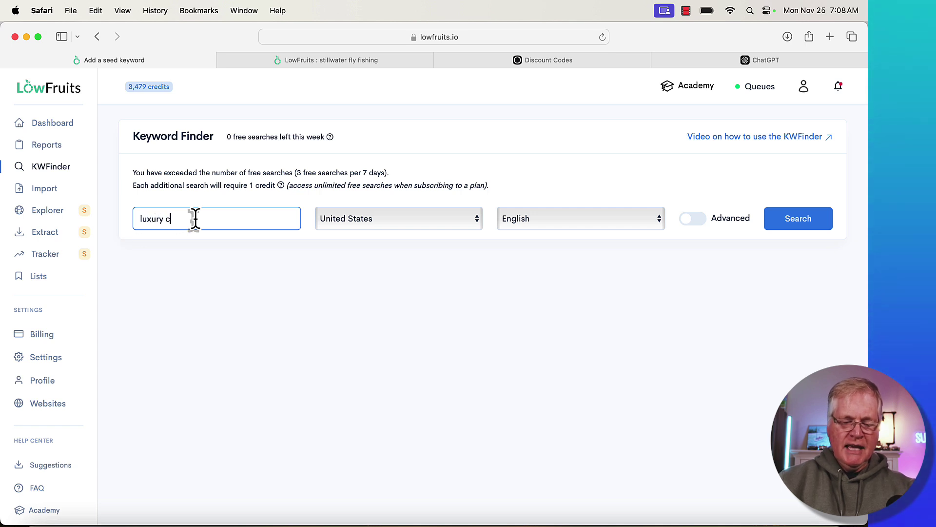
text(ampi)
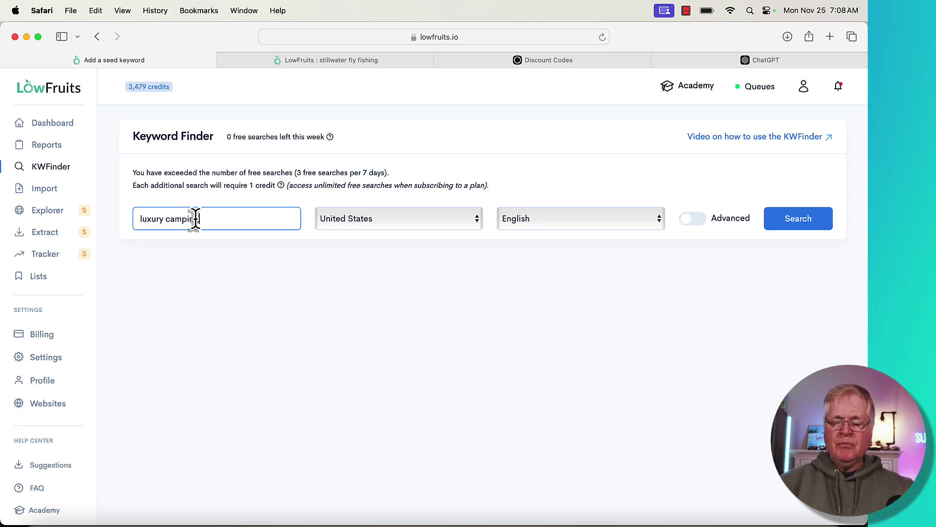
text(ng)
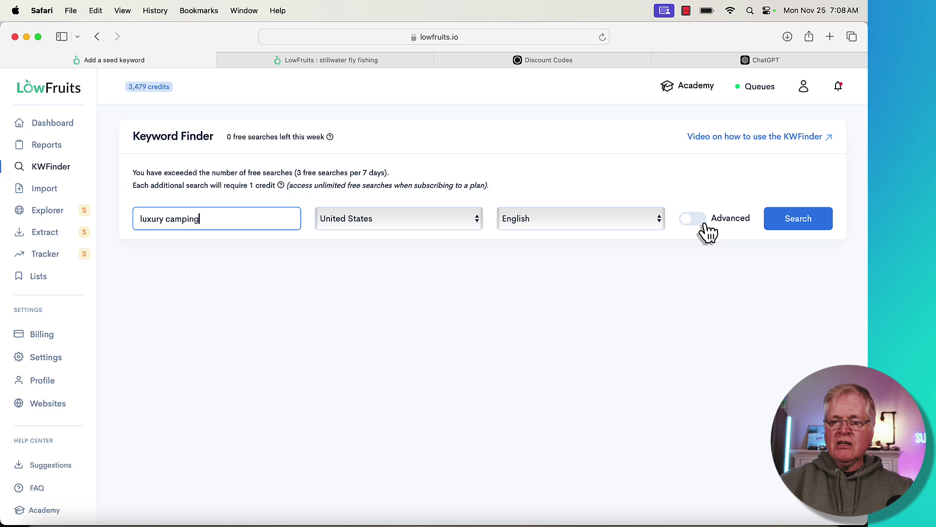
Set Max DA to 20 in the advanced options, then hide the advanced options.
click(705, 226)
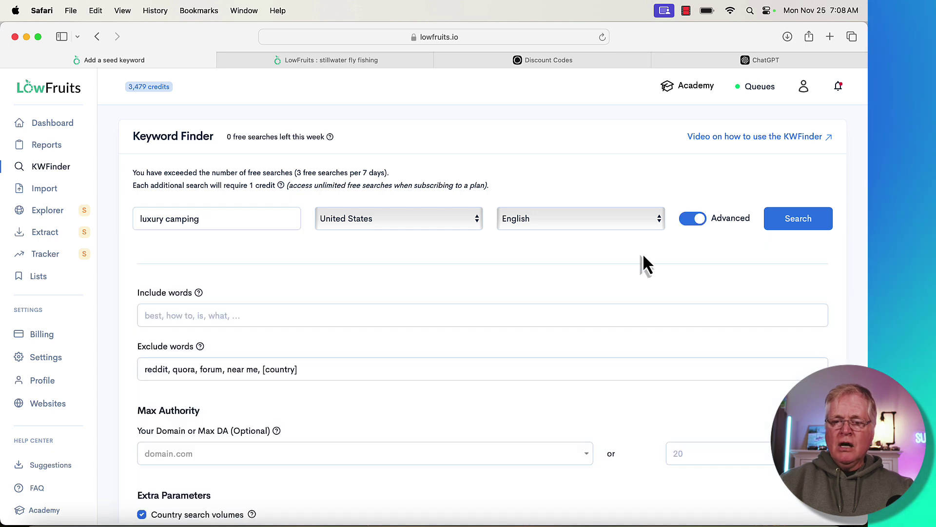
scroll(590, 263, down, 5)
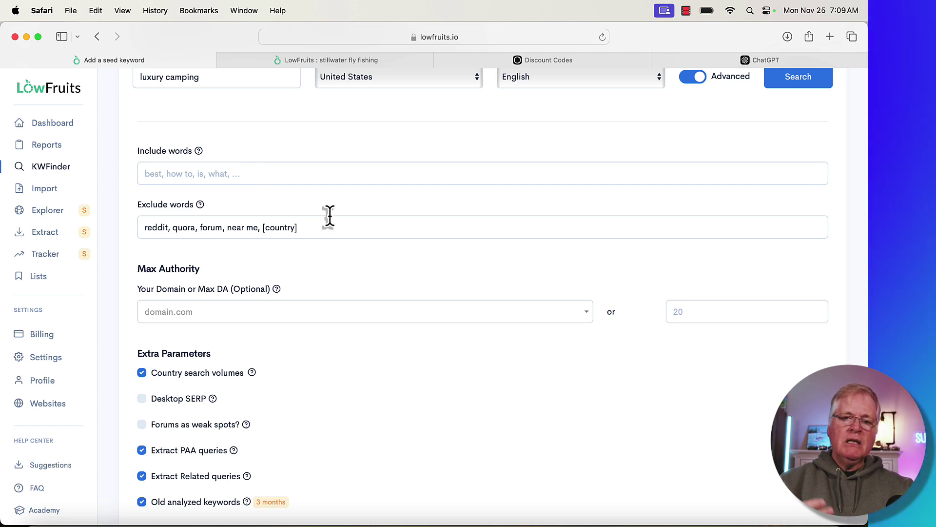
scroll(399, 341, down, 3)
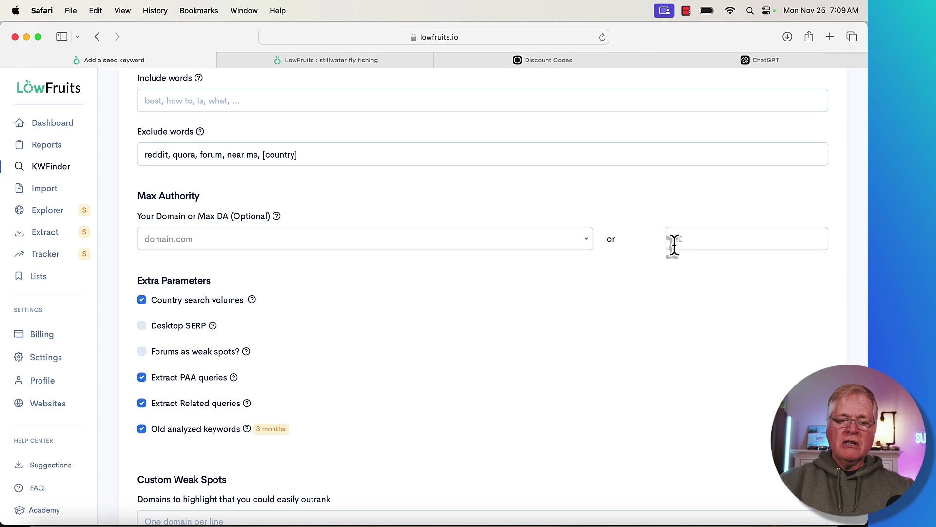
click(687, 239)
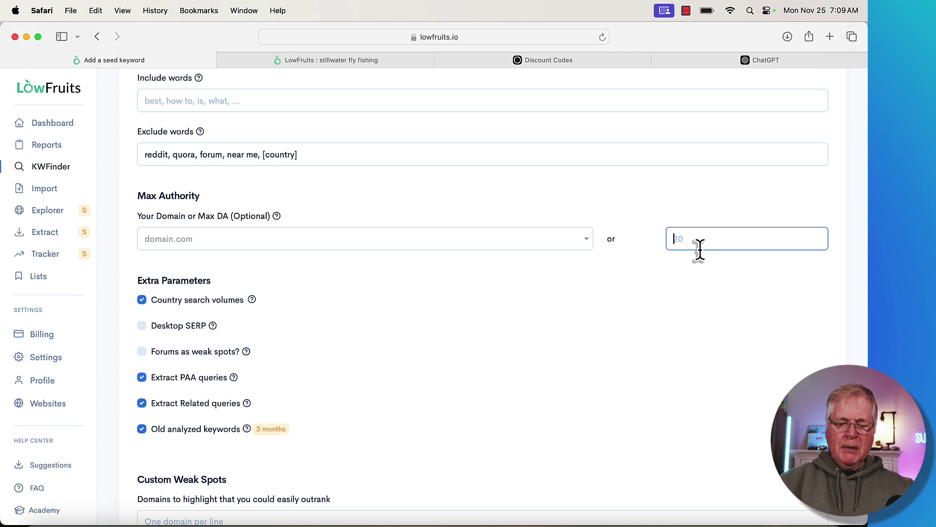
text(20)
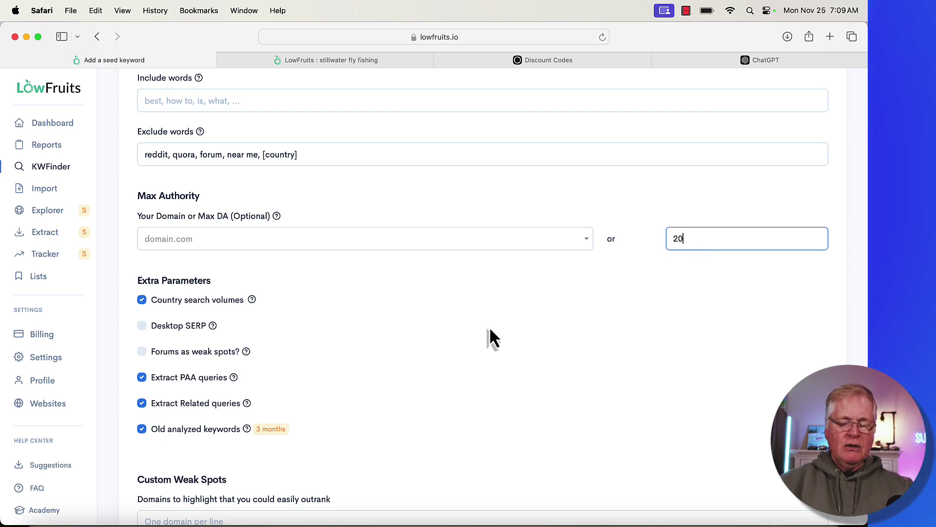
scroll(653, 285, down, 3)
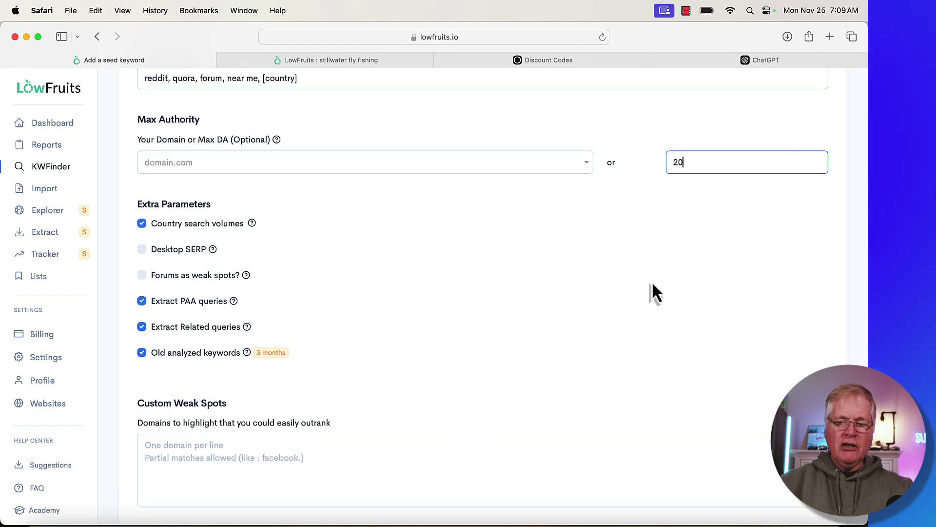
scroll(332, 382, down, 1)
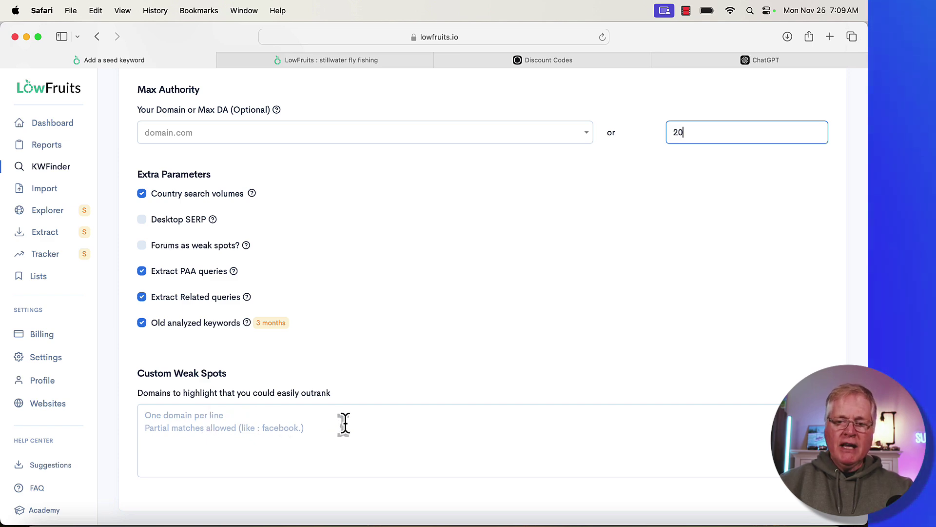
scroll(352, 428, up, 1)
scroll(354, 428, up, 10)
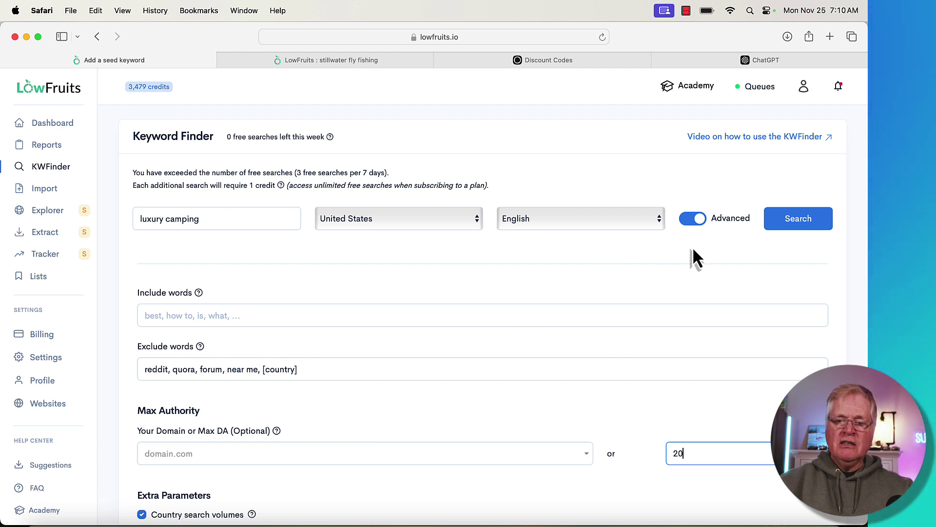
click(702, 219)
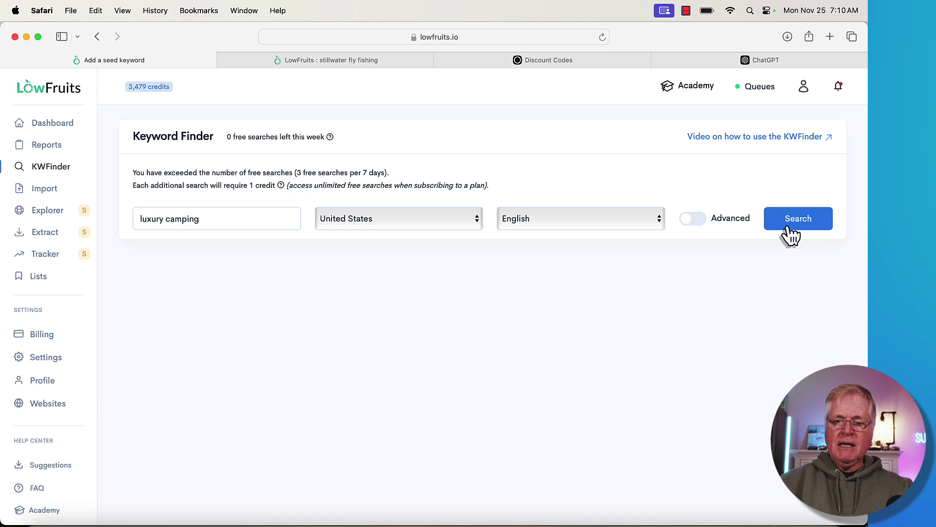
Search 'luxury camping' and unlock all 1161 keyword ideas for 1 credit.
click(806, 229)
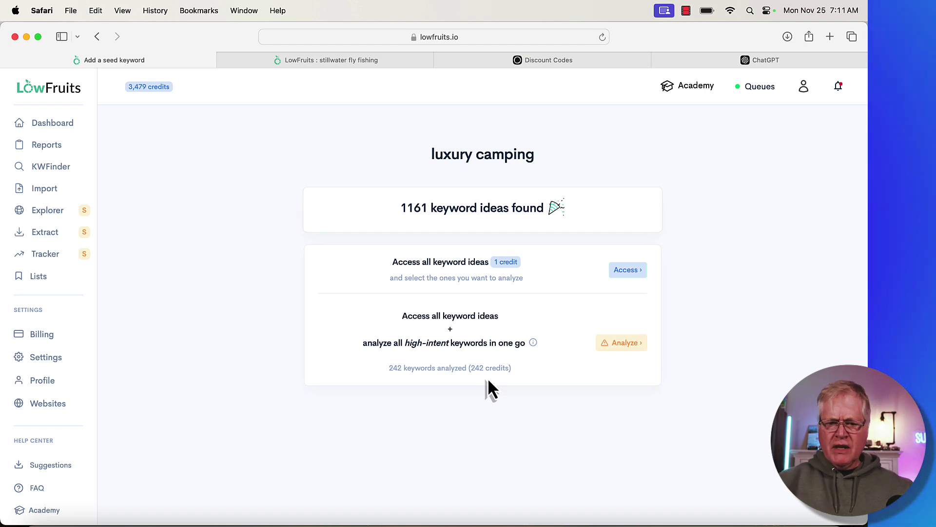
click(625, 269)
Select keywords such as 'most luxurious camping chair', 'what is posh camping' and 'what is fancy camping'.
scroll(533, 322, down, 4)
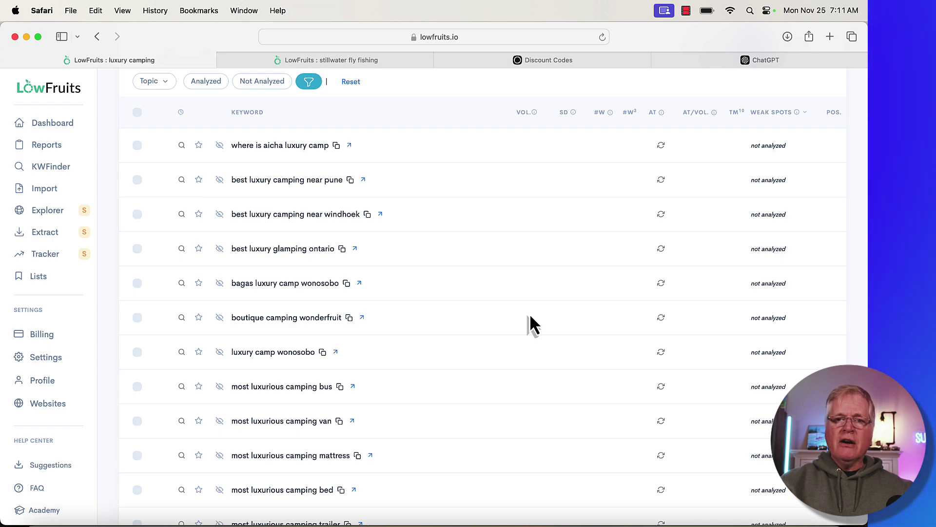
scroll(530, 317, down, 10)
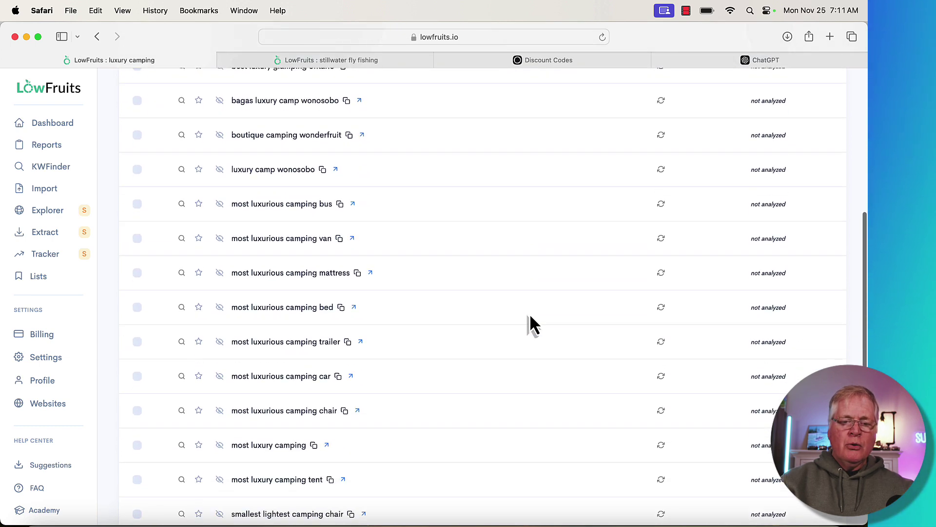
scroll(530, 313, down, 6)
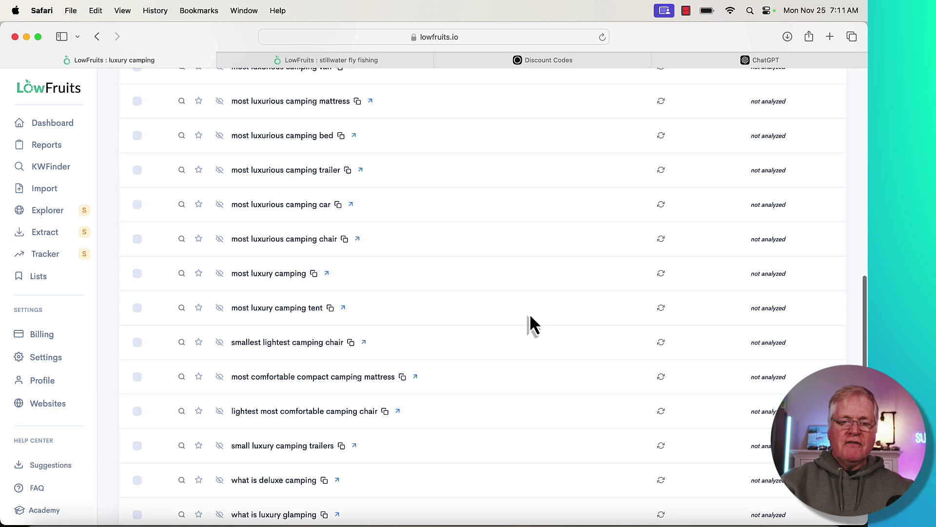
scroll(531, 317, down, 1)
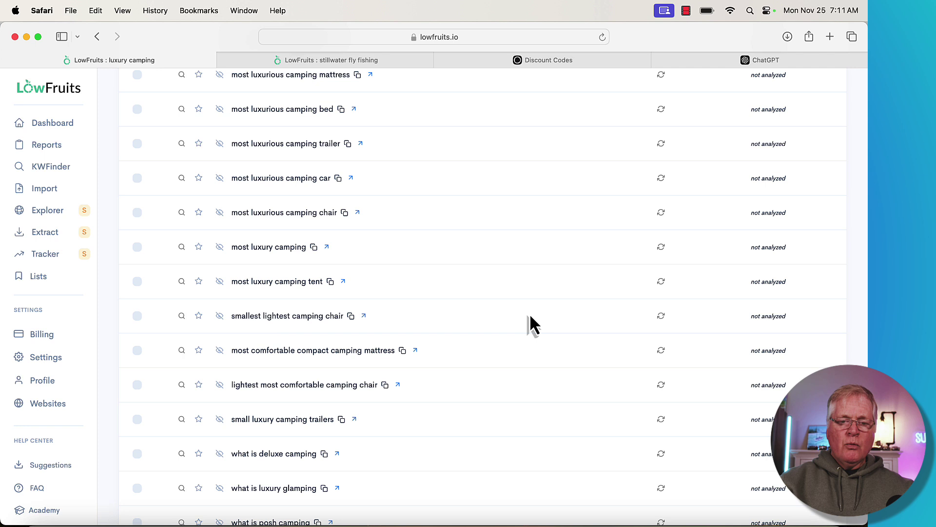
click(137, 213)
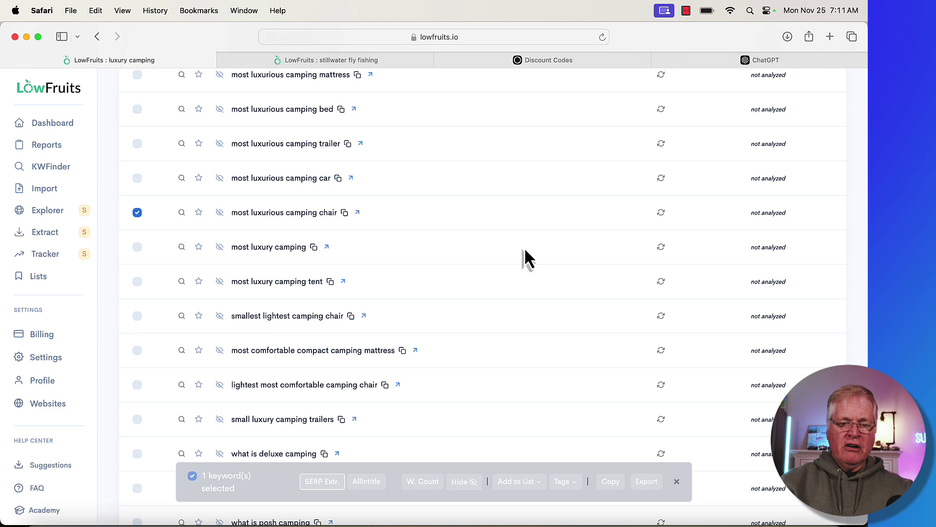
scroll(525, 247, down, 4)
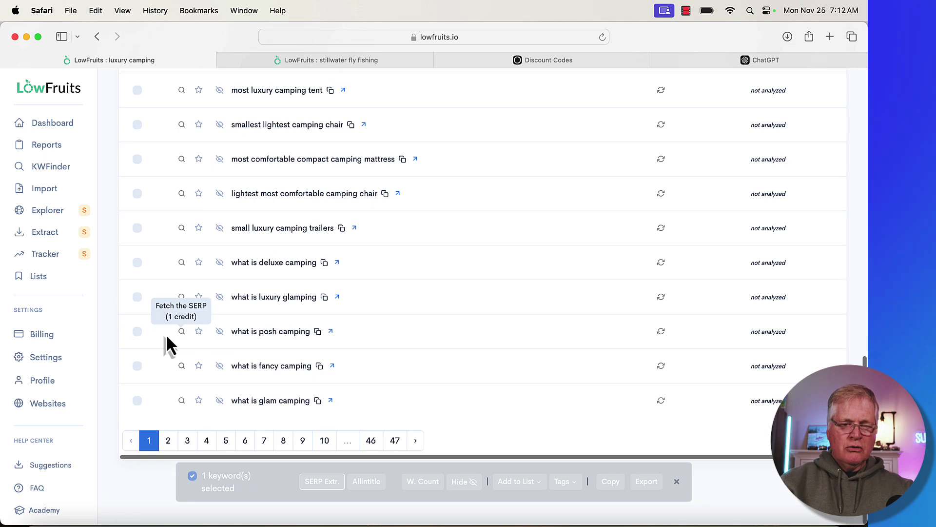
click(137, 333)
click(137, 367)
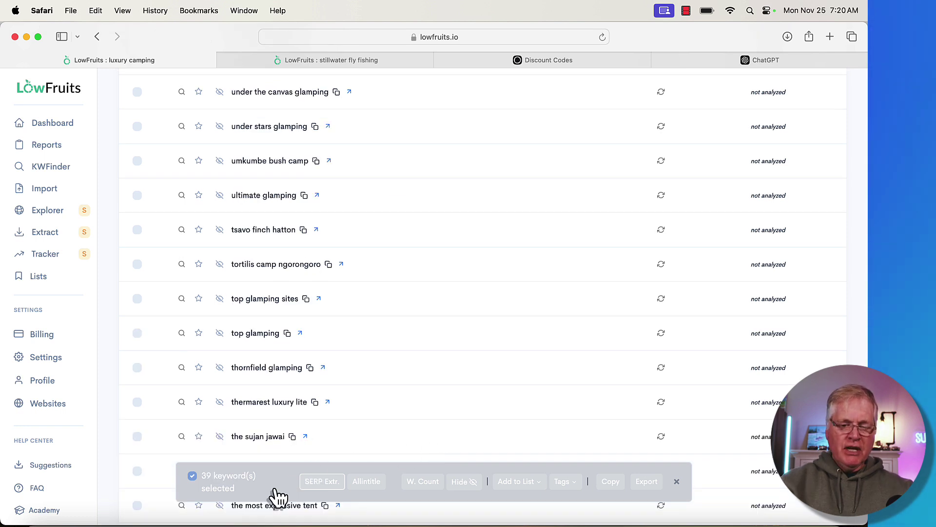
Run SERP extraction on the 39 selected keywords and return to page 1.
click(322, 485)
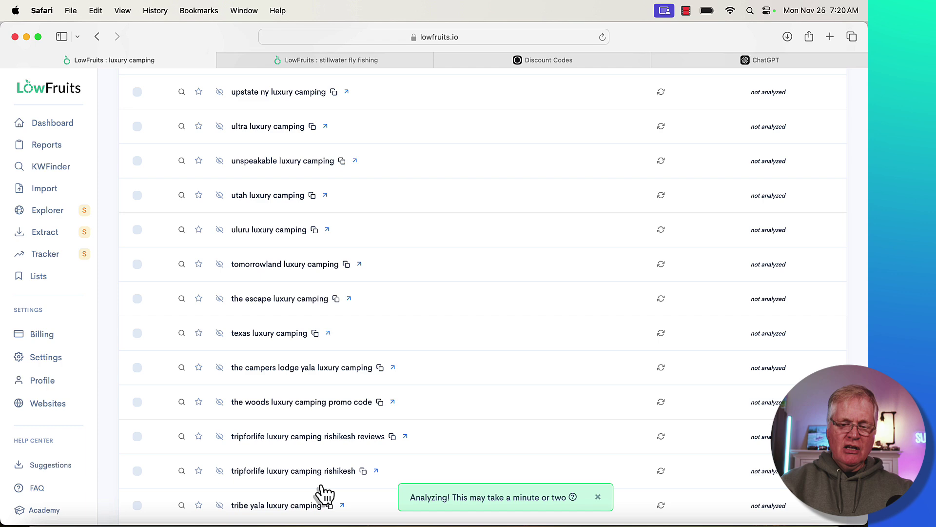
scroll(323, 494, down, 10)
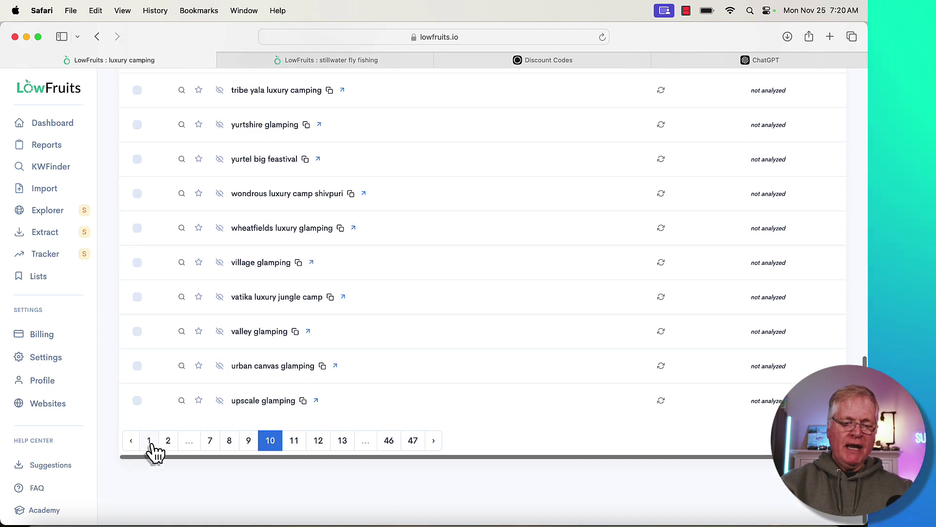
click(150, 440)
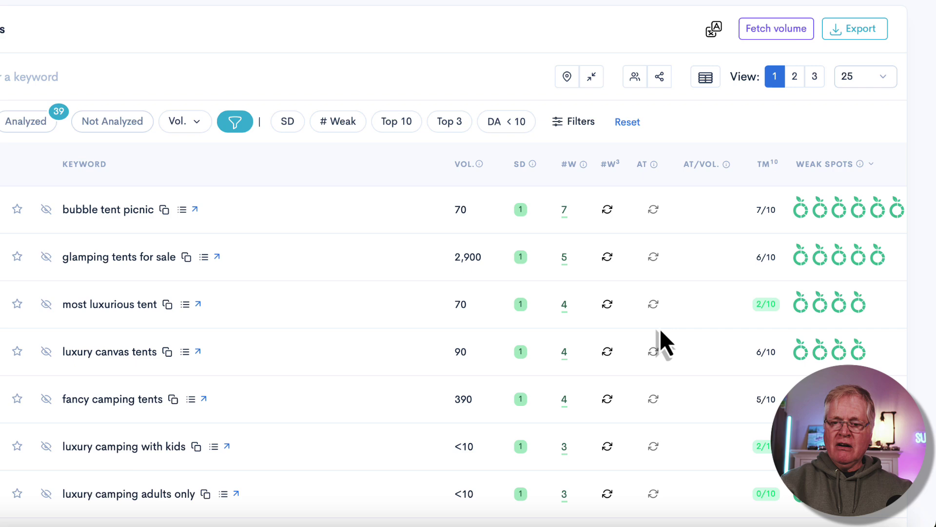
Scroll the analyzed keywords' weak spots, from 'bubble tent picnic' down to 'fancy camping tents' (390 searches).
scroll(754, 327, down, 2)
scroll(754, 327, down, 4)
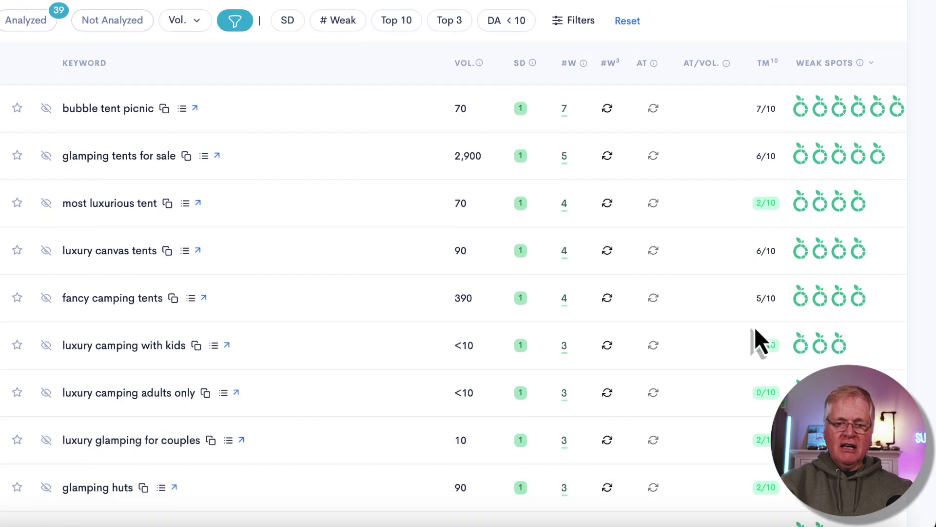
scroll(755, 330, down, 6)
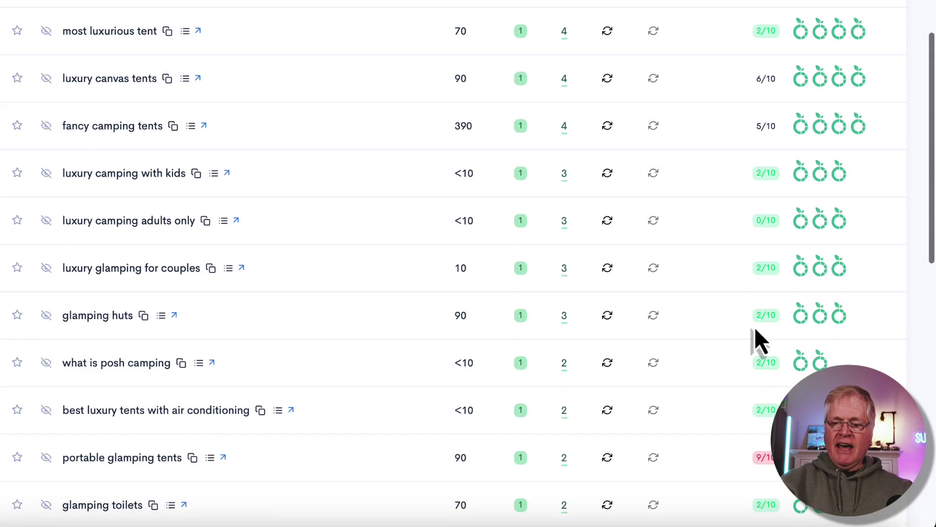
scroll(754, 329, down, 12)
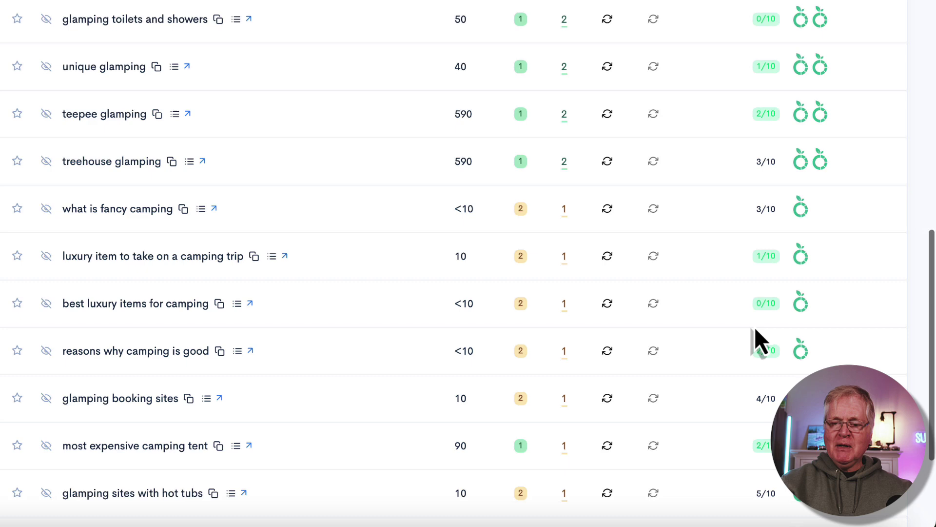
scroll(755, 329, up, 20)
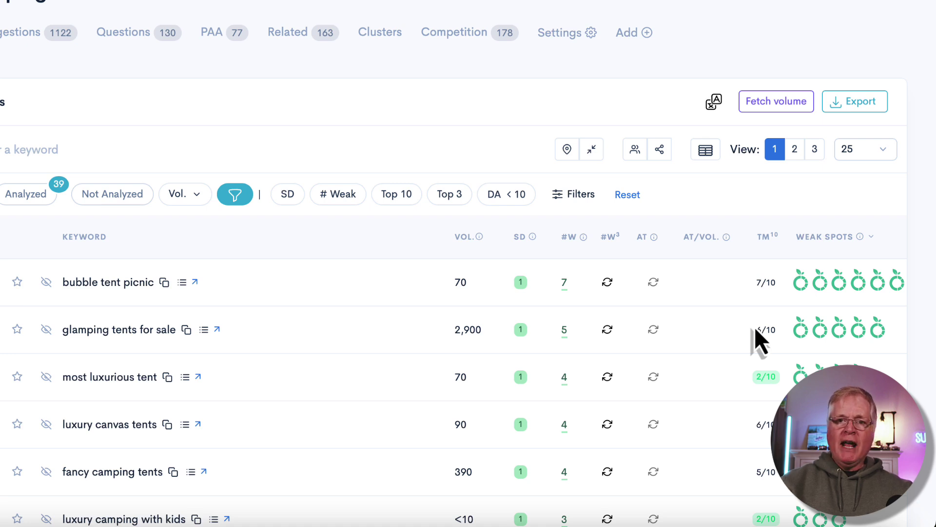
scroll(755, 329, down, 3)
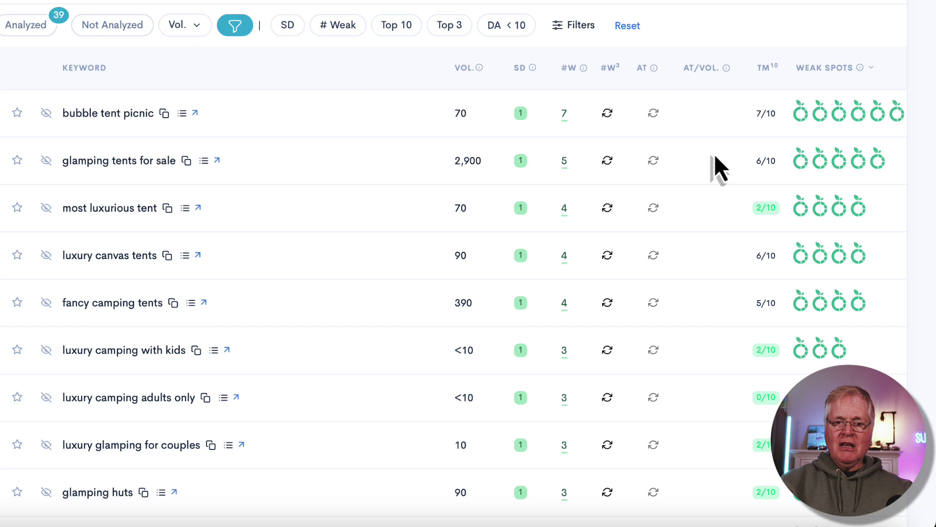
mouse_move(819, 117)
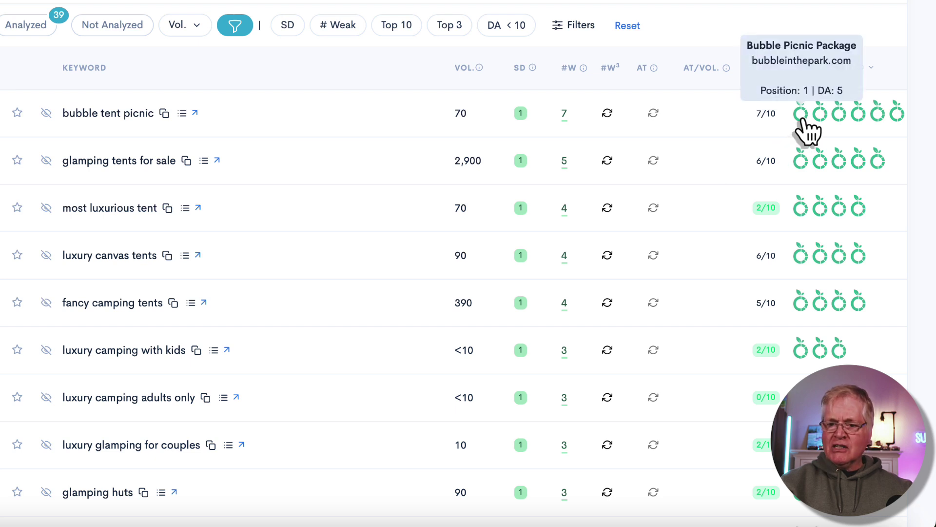
mouse_move(897, 117)
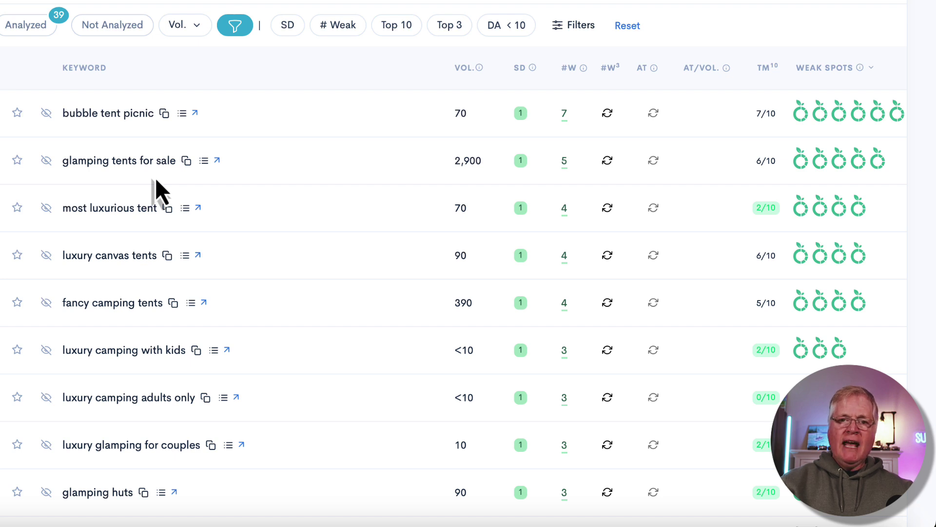
mouse_move(811, 163)
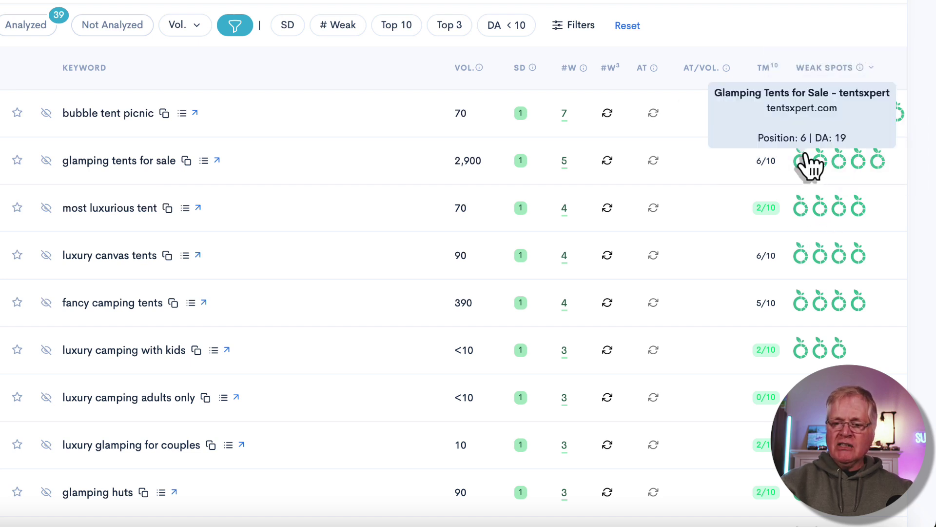
mouse_move(877, 164)
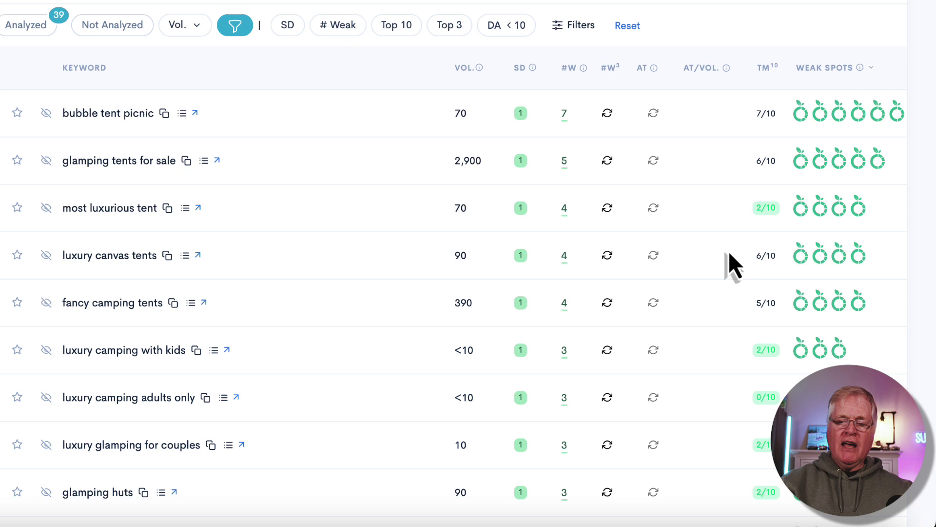
scroll(726, 327, down, 3)
scroll(727, 333, up, 1)
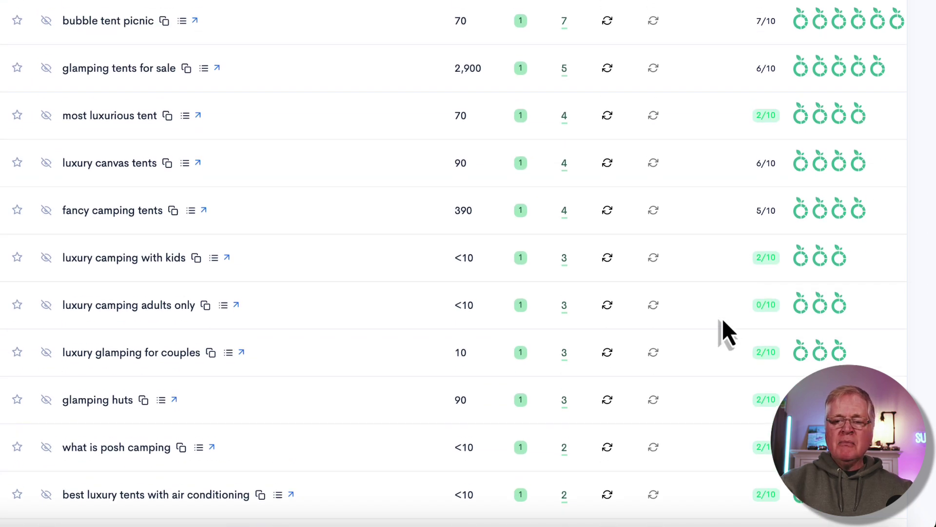
scroll(721, 319, up, 5)
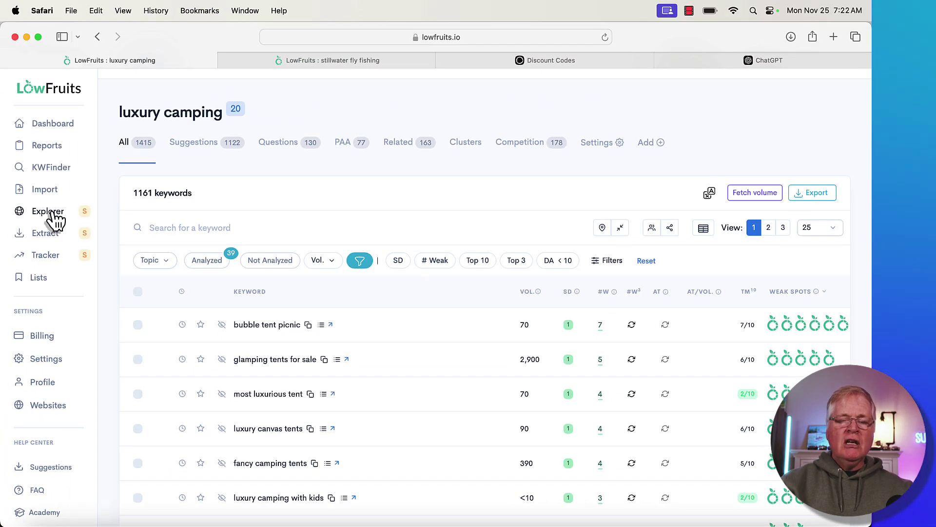
Preview the Domain Explorer and Keyword Extractor activation screens.
click(52, 212)
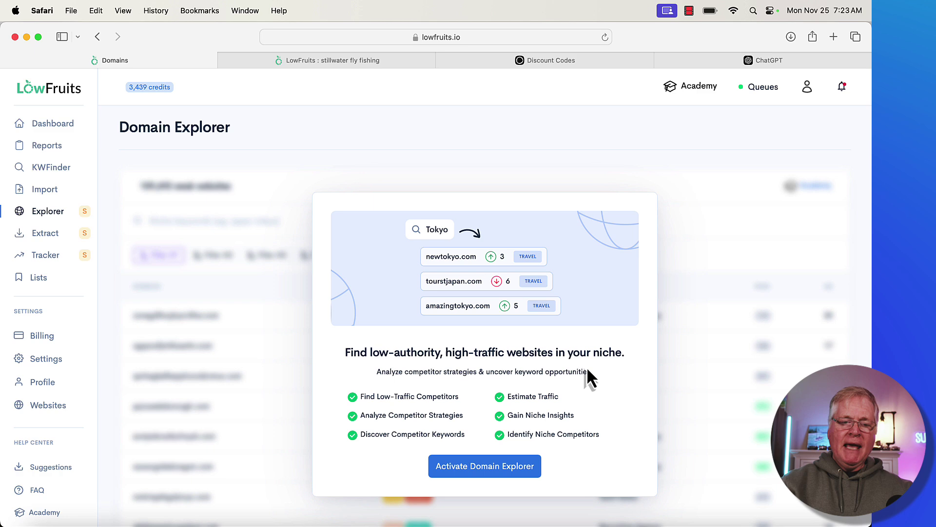
click(39, 232)
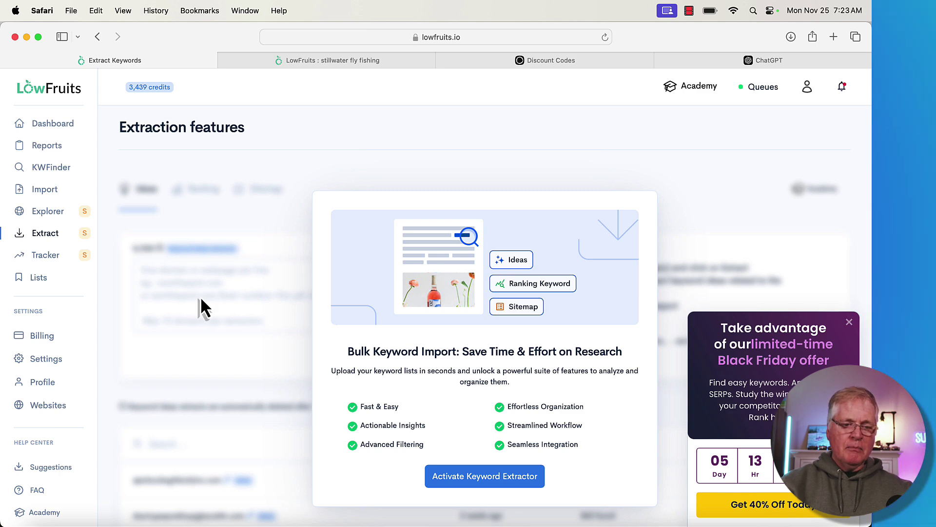
click(53, 255)
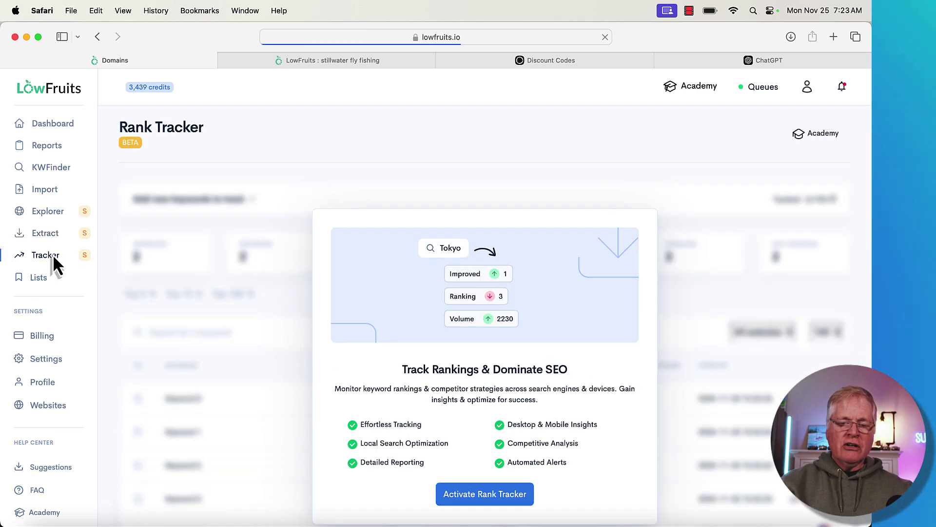